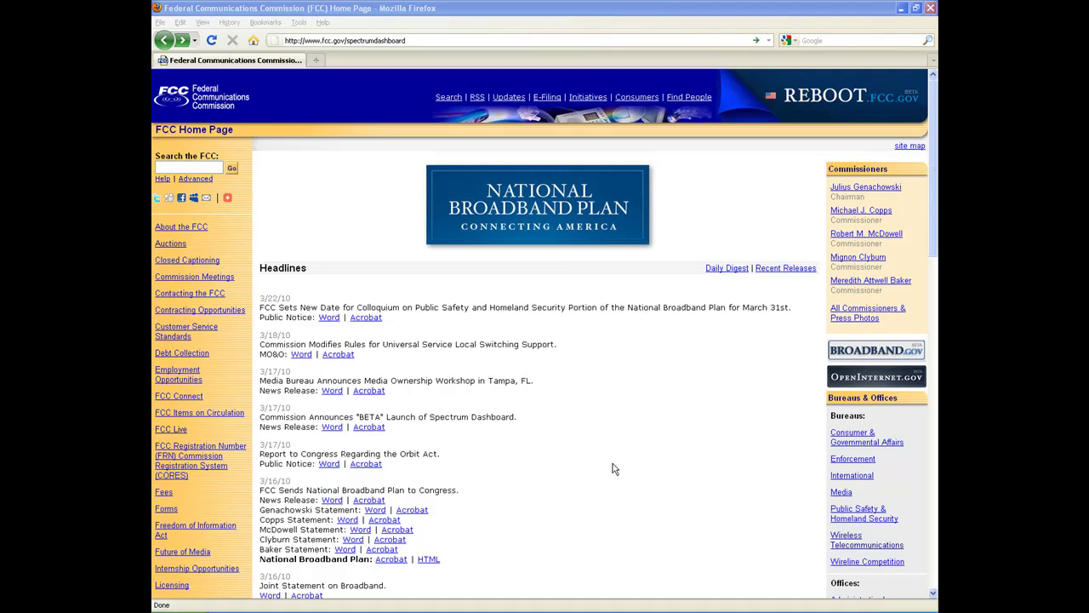
- Load the Spectrum Dashboard page at fcc.gov/spectrumdashboard
left_click(322, 40)
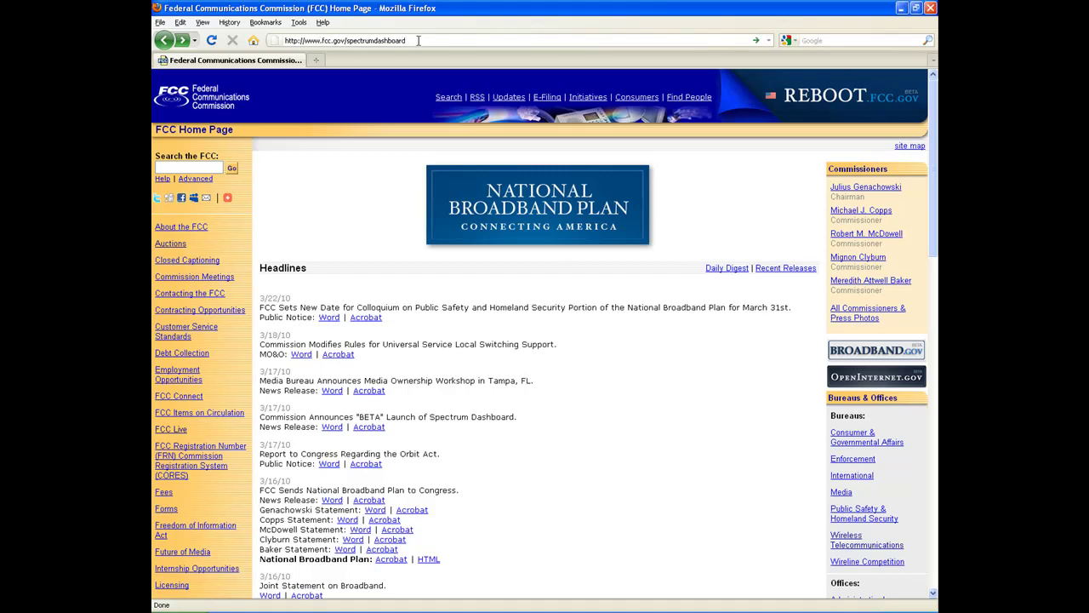
key("Return")
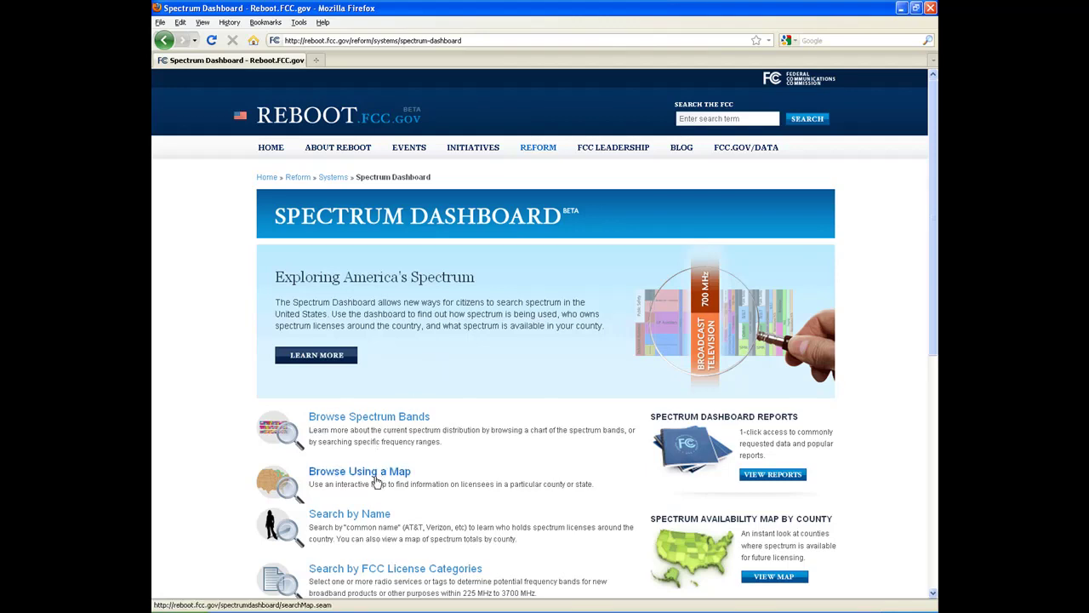
- Open Browse Using a Map and choose Maryland as the state
left_click(375, 479)
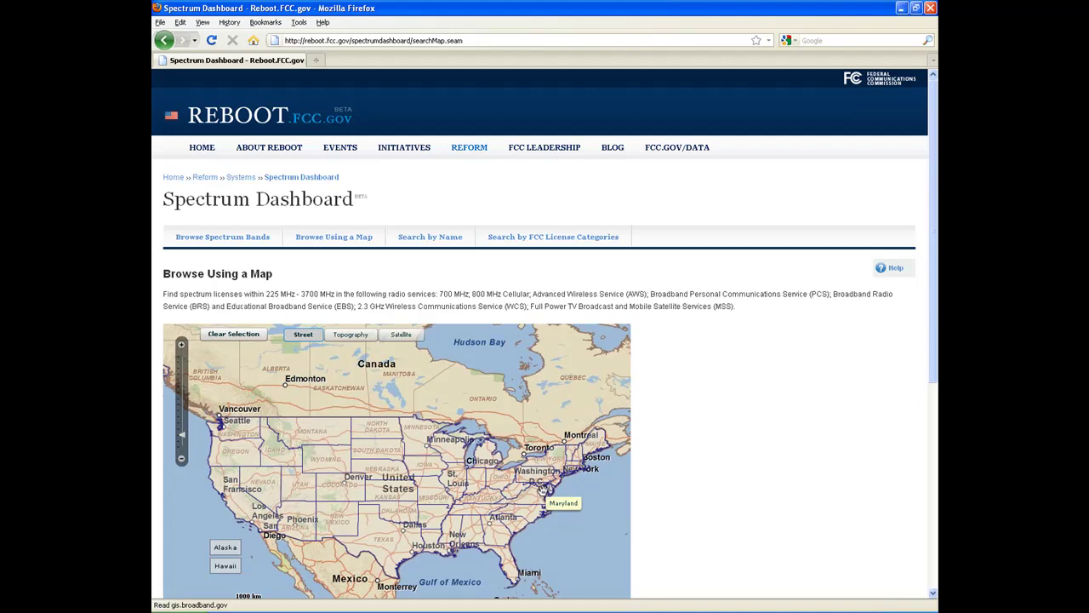
scroll(542, 490, "down", 1)
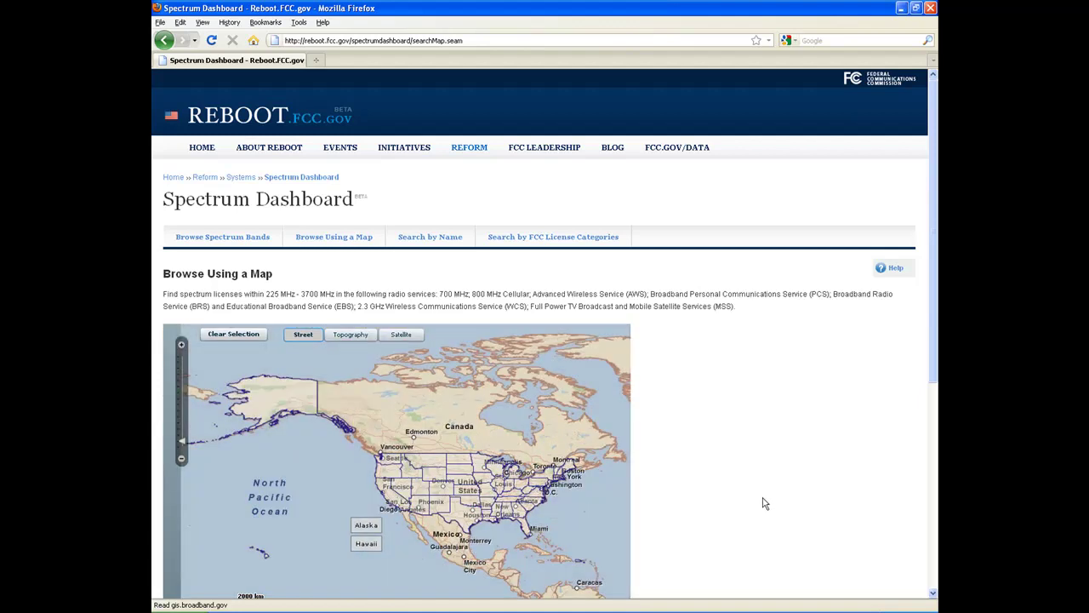
scroll(747, 502, "down", 2)
scroll(738, 502, "down", 3)
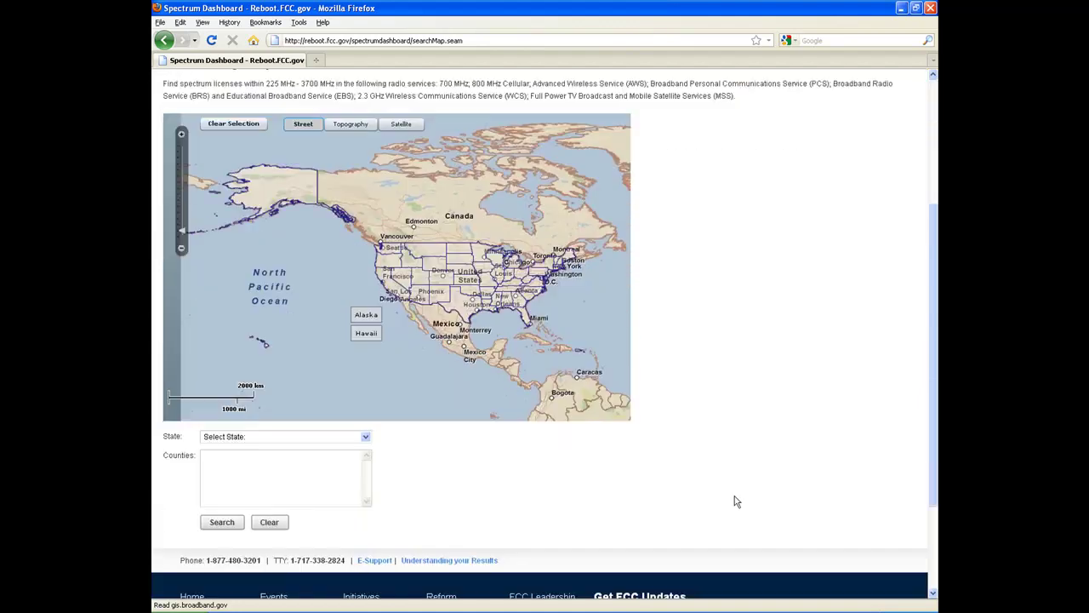
left_click(352, 440)
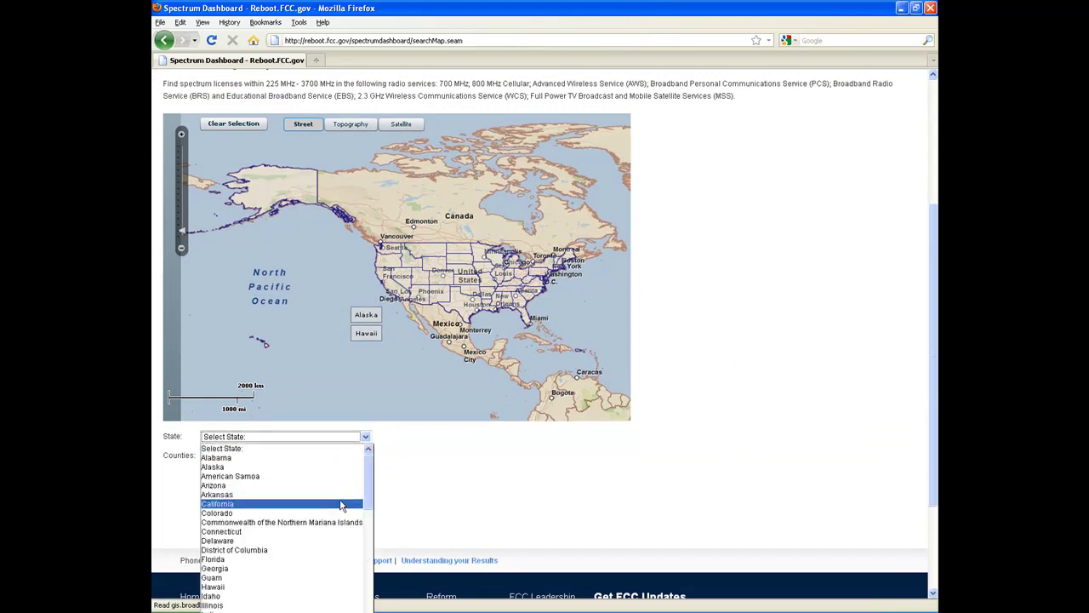
scroll(341, 511, "down", 2)
scroll(340, 511, "down", 2)
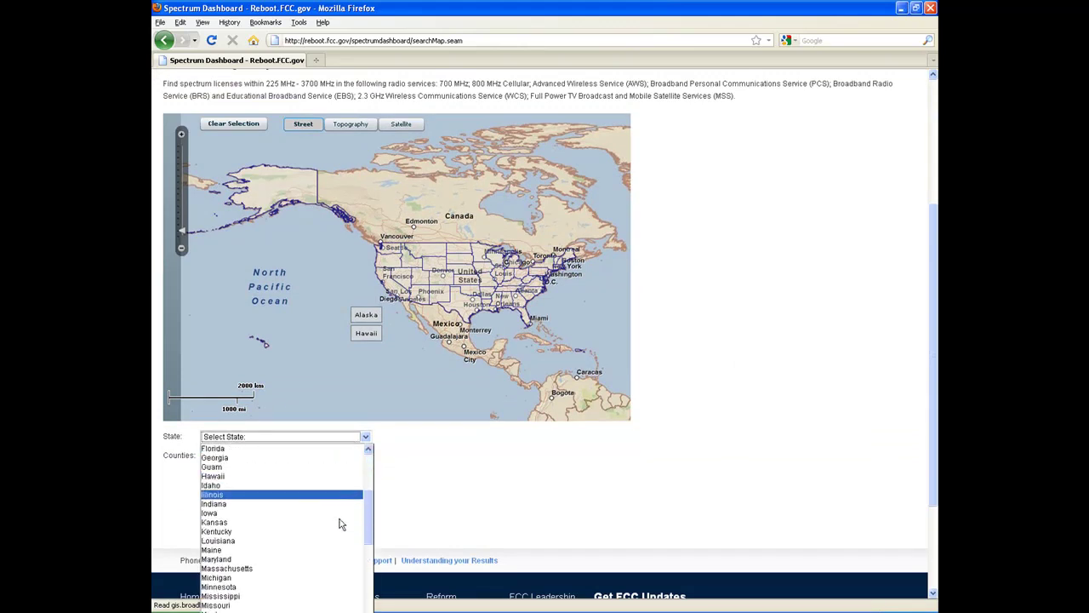
left_click(314, 559)
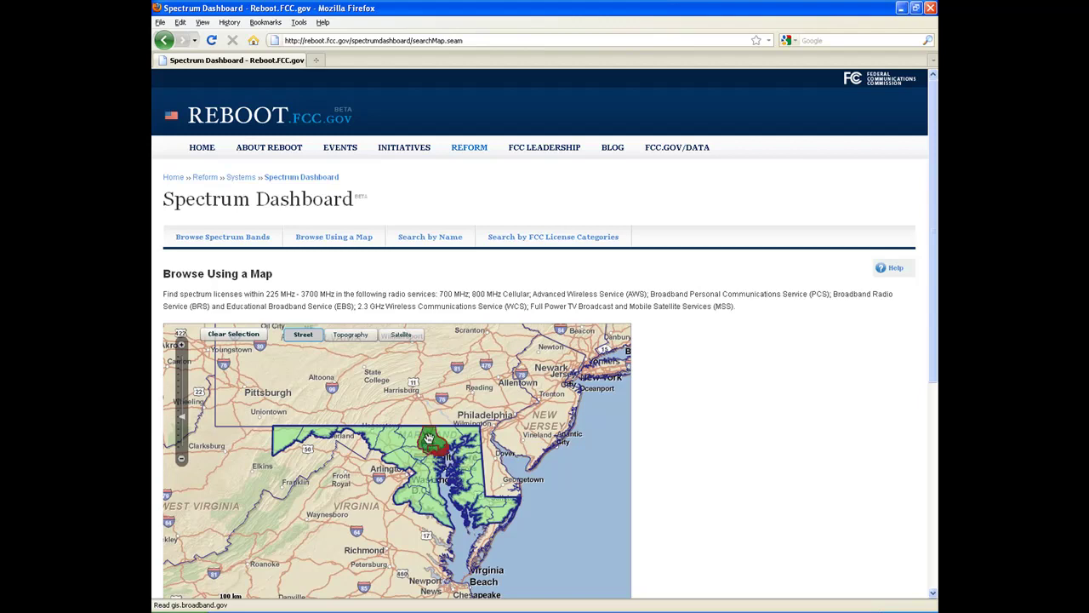
- Select Baltimore, Howard and Anne Arundel counties on the Maryland map and search their licenses
left_click(427, 441)
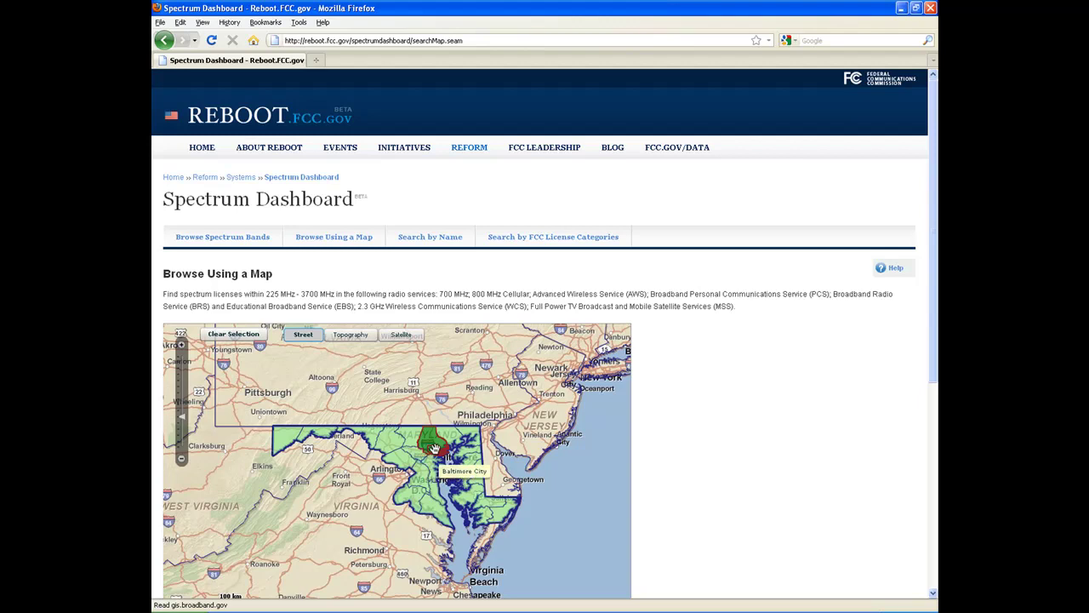
left_click(417, 452)
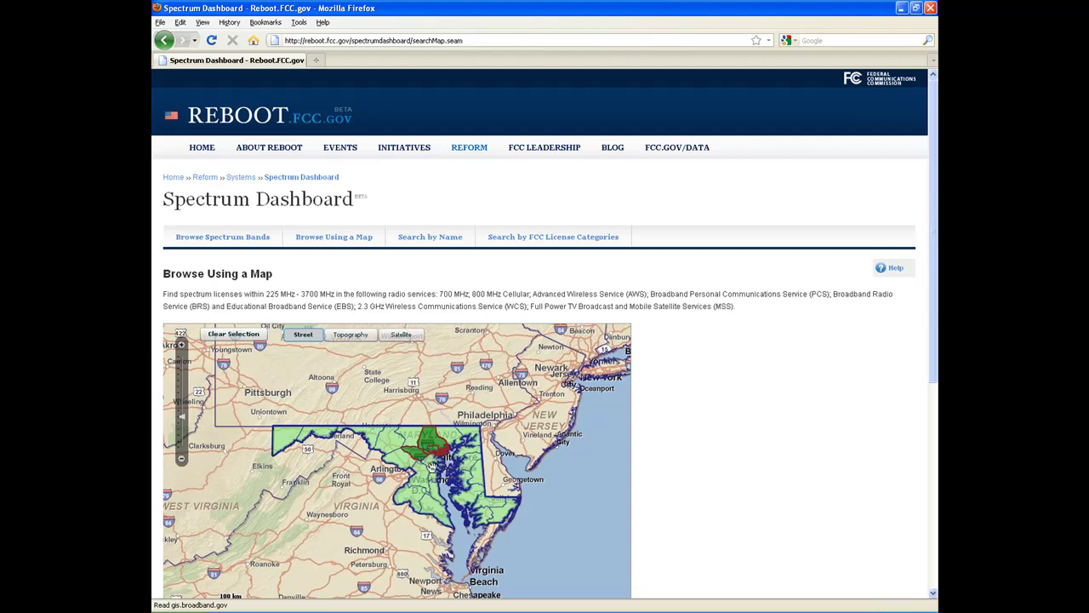
left_click(431, 465)
scroll(681, 477, "down", 5)
left_click(221, 451)
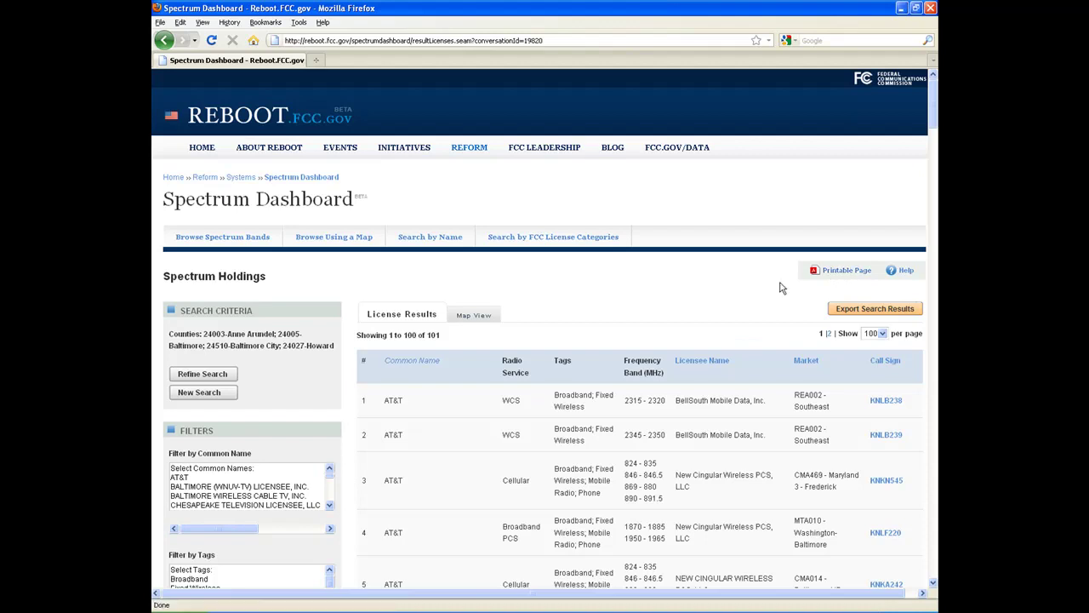
- Try filtering results by AT&T and the 700 MHz, AWS-1 and Broadband PCS services
scroll(346, 435, "down", 3)
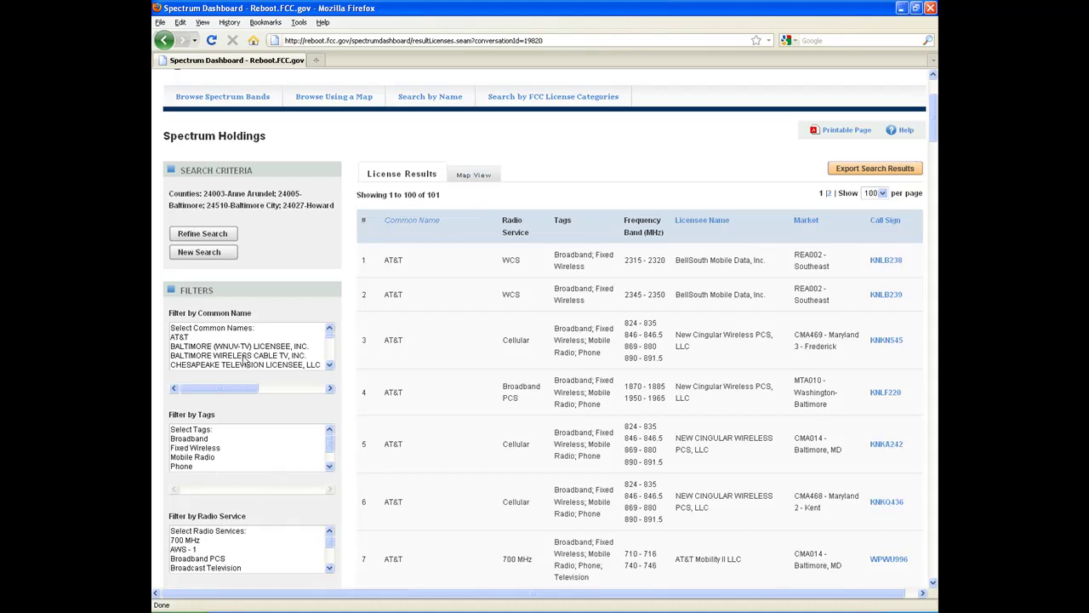
left_click(196, 338)
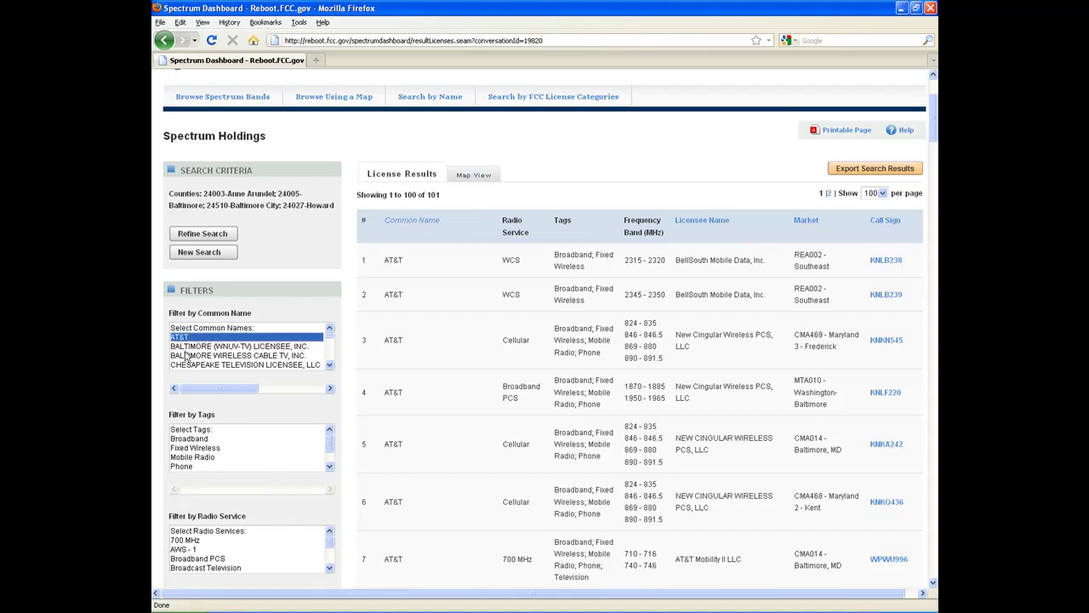
left_click(187, 540)
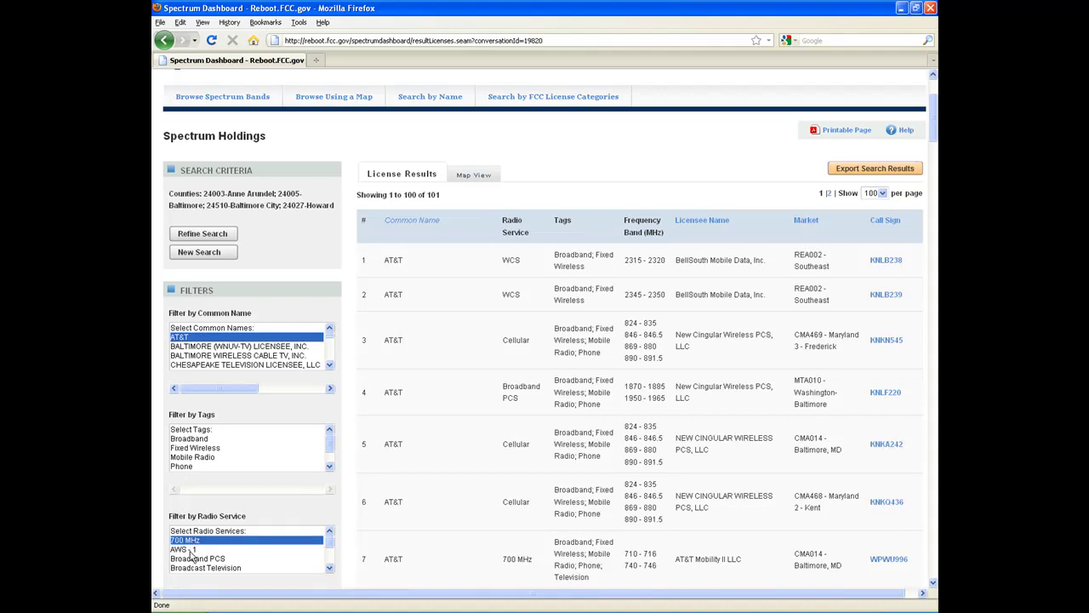
left_click(192, 550)
left_click(194, 559, "ctrl")
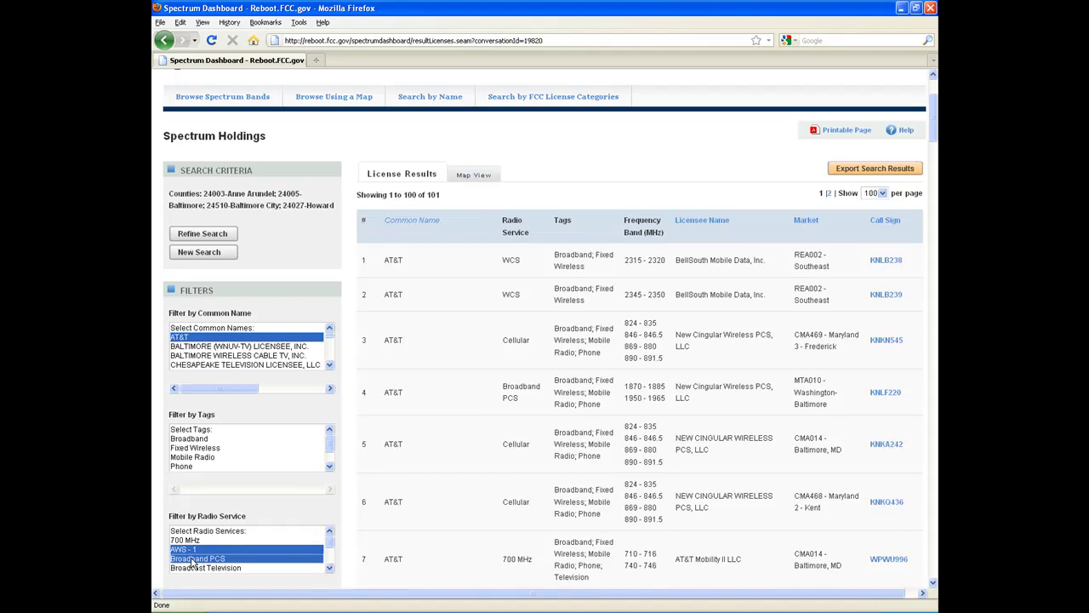
- Reset the radio service, tags and common name filters to no selection
left_click(210, 532)
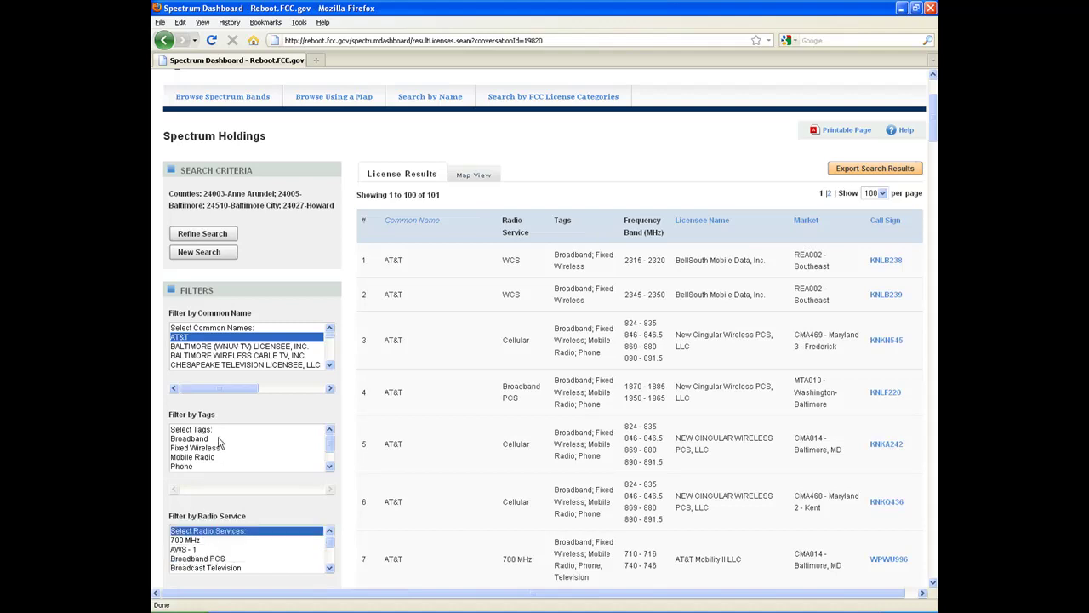
left_click(208, 430)
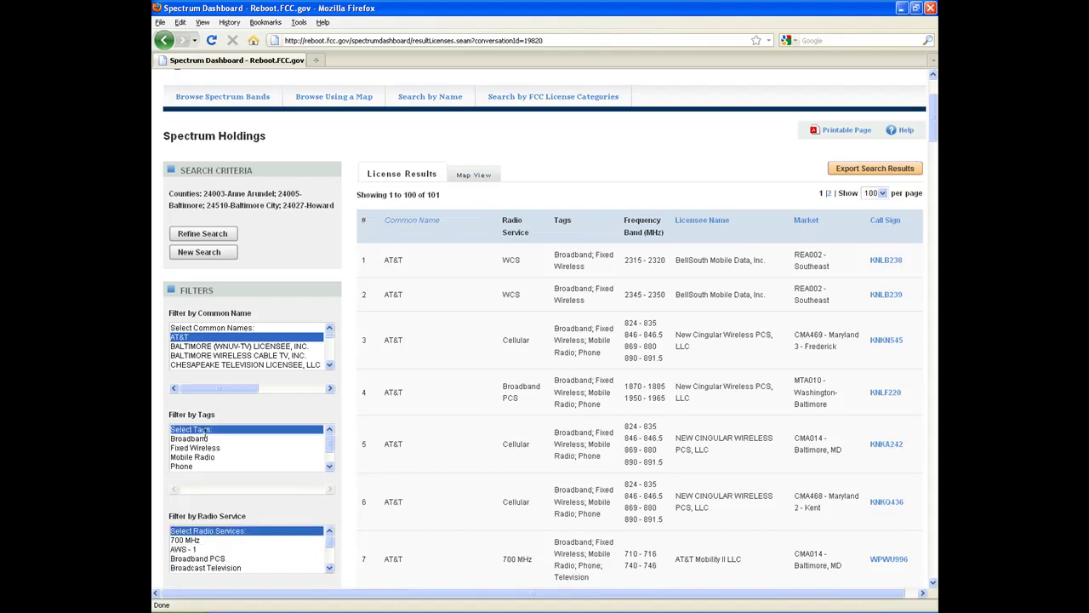
left_click(215, 328)
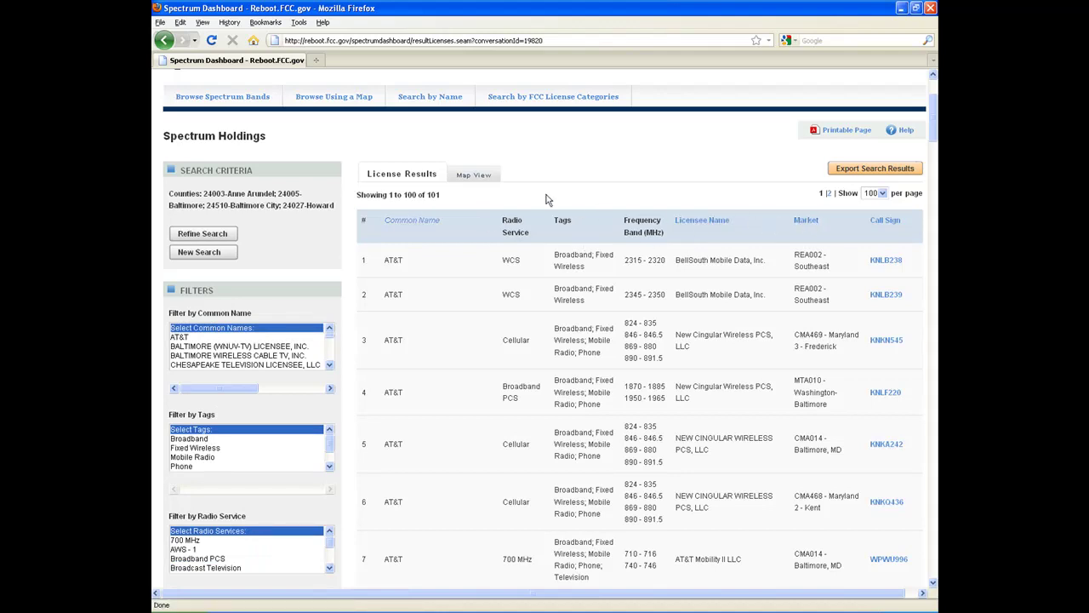
- Show the four counties' spectrum totals on the map and select 700 MHz as the radio service
left_click(487, 179)
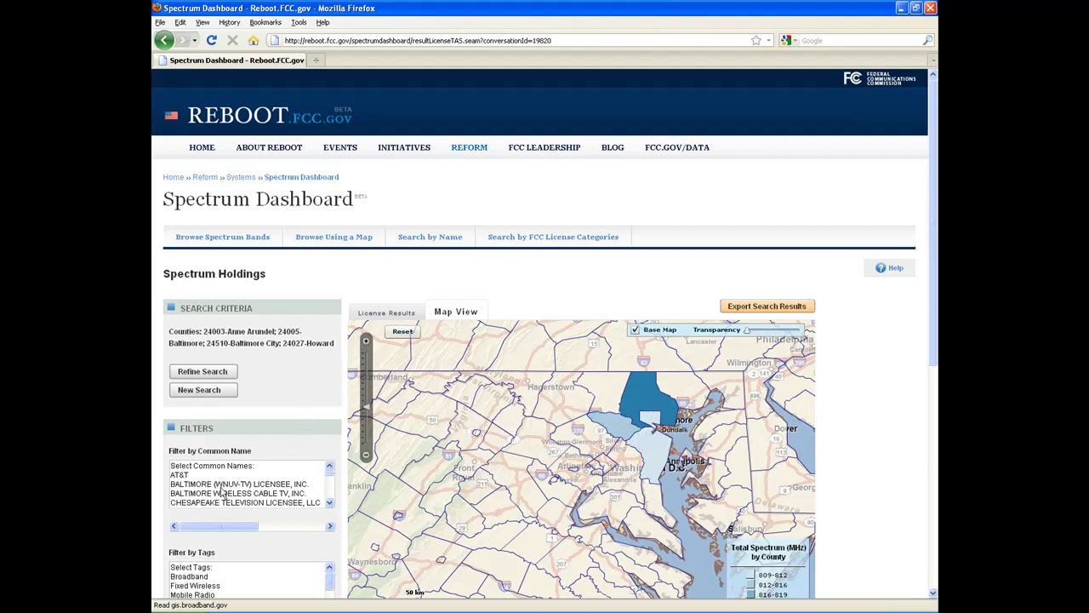
scroll(258, 559, "down", 2)
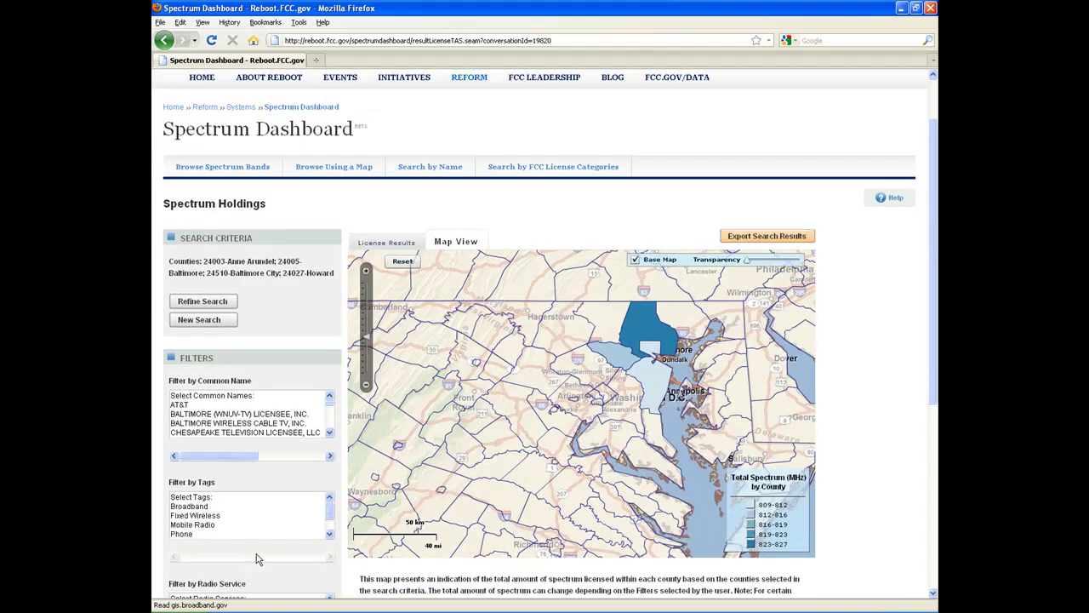
scroll(258, 559, "down", 2)
left_click(196, 538)
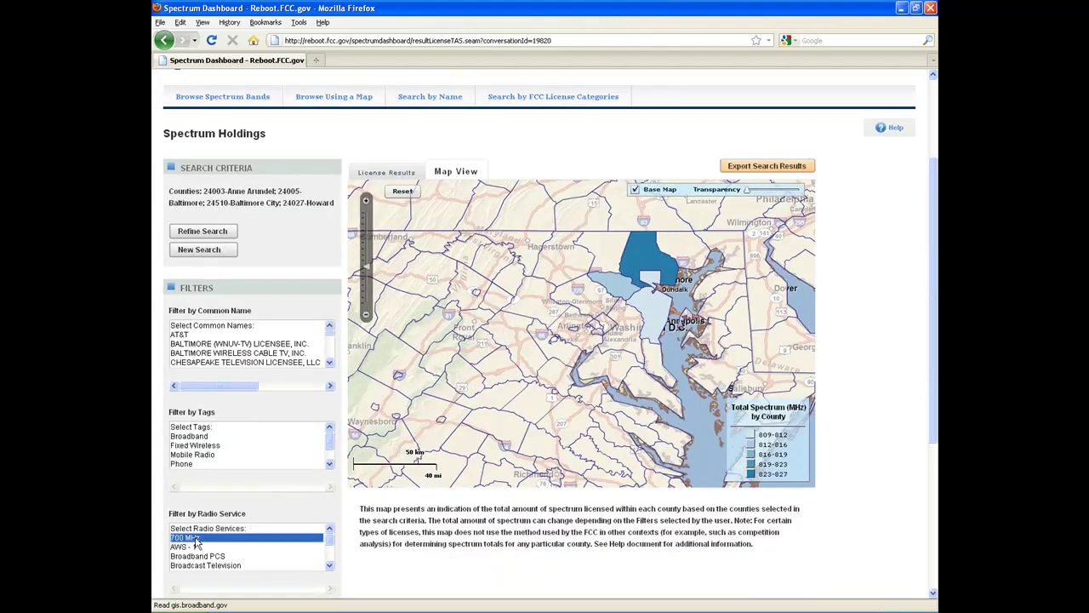
scroll(218, 547, "down", 2)
scroll(349, 579, "down", 2)
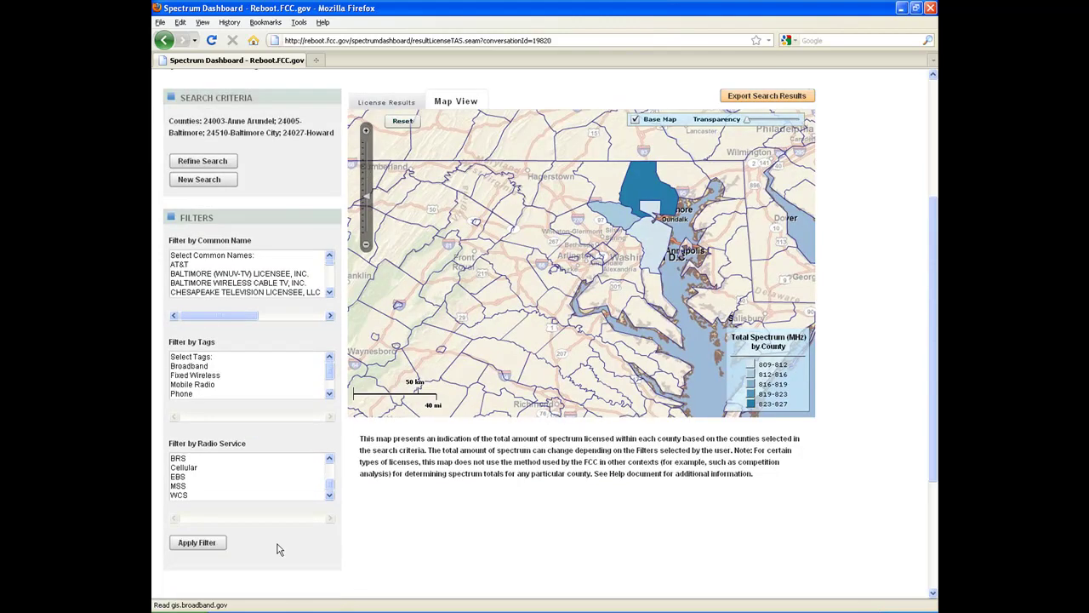
- Apply the 700 MHz filter, leaving 7 licenses, and zoom the map near Arlington then out to 30 km
left_click(198, 543)
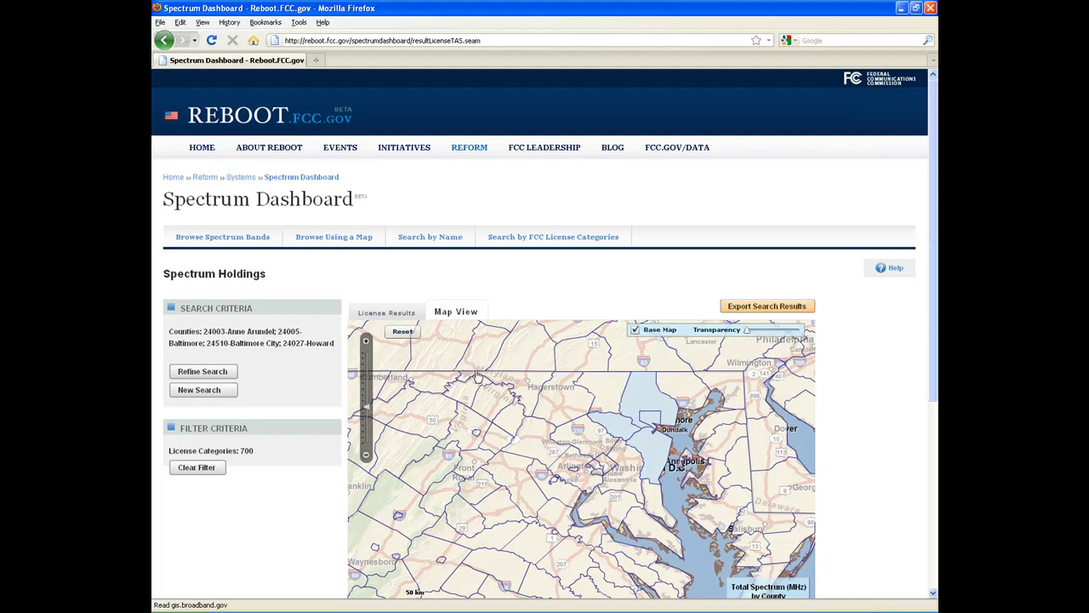
left_click(367, 392)
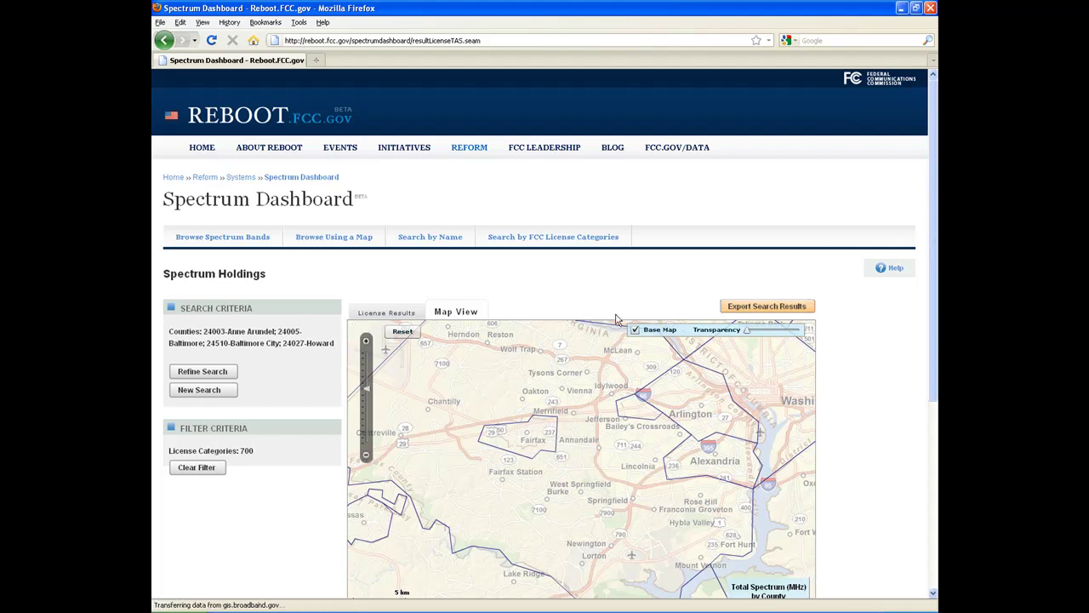
left_click(364, 408)
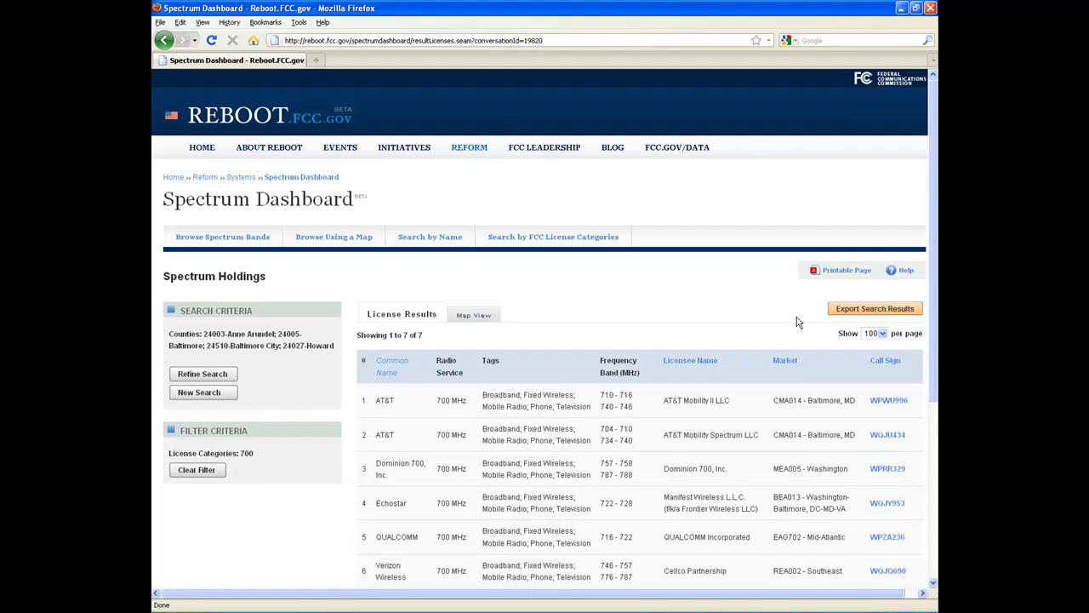
- Open AT&T license WPWU996 and review its Baltimore market details
left_click(881, 404)
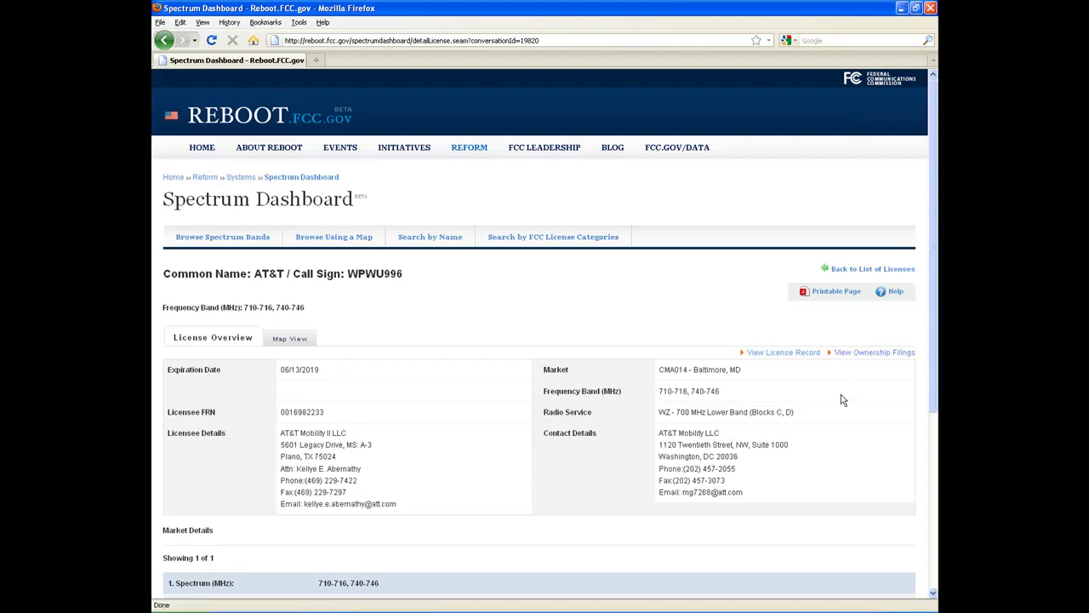
scroll(840, 400, "down", 3)
scroll(841, 405, "down", 2)
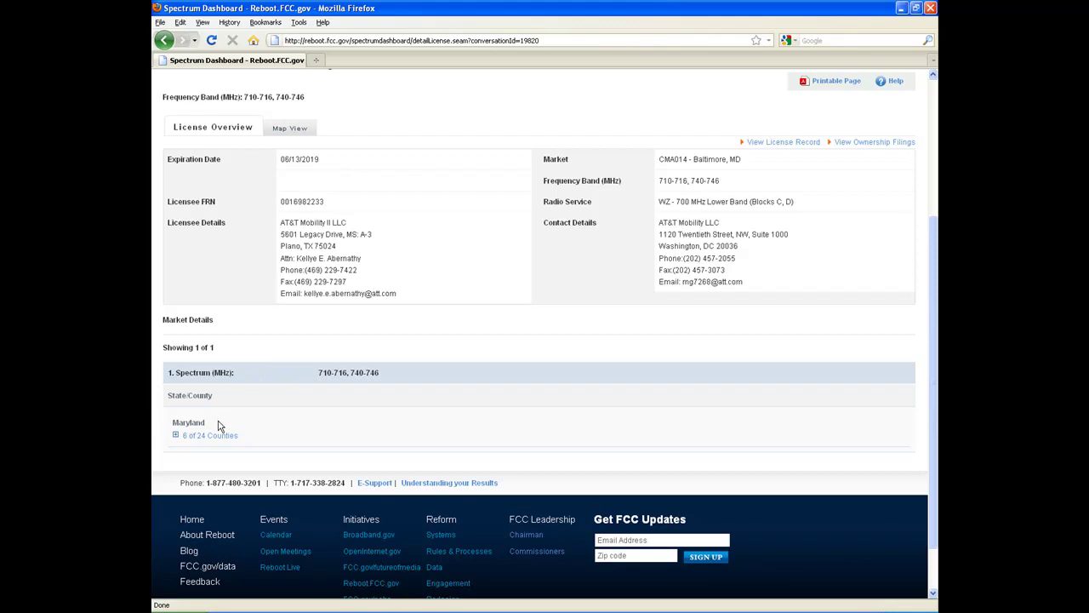
- Expand '6 of 24 Counties' to see WPWU996's Maryland counties and 2000 Census populations
left_click(175, 435)
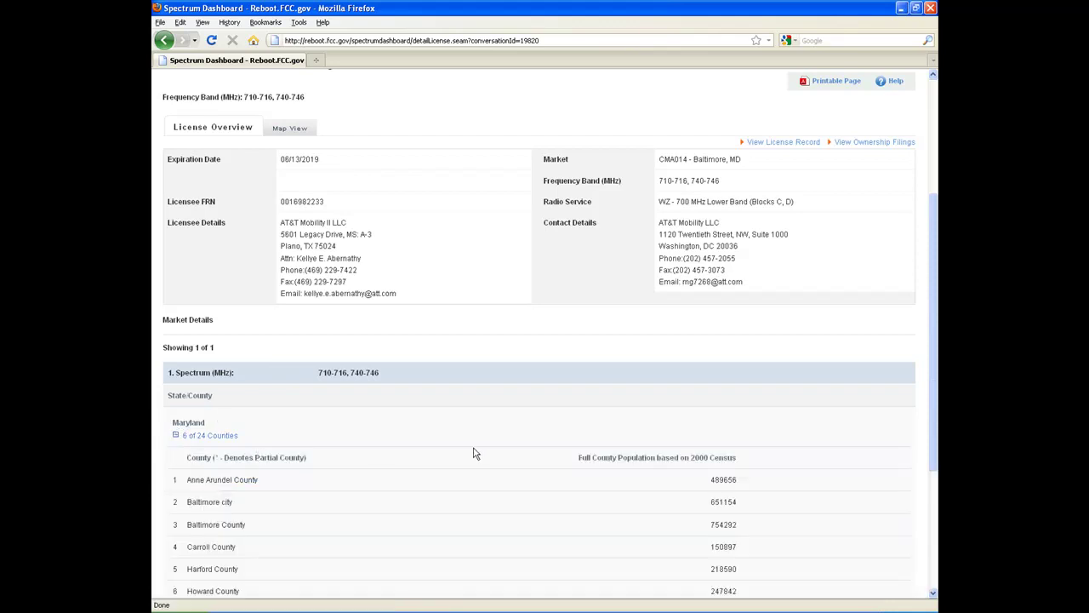
scroll(464, 455, "down", 3)
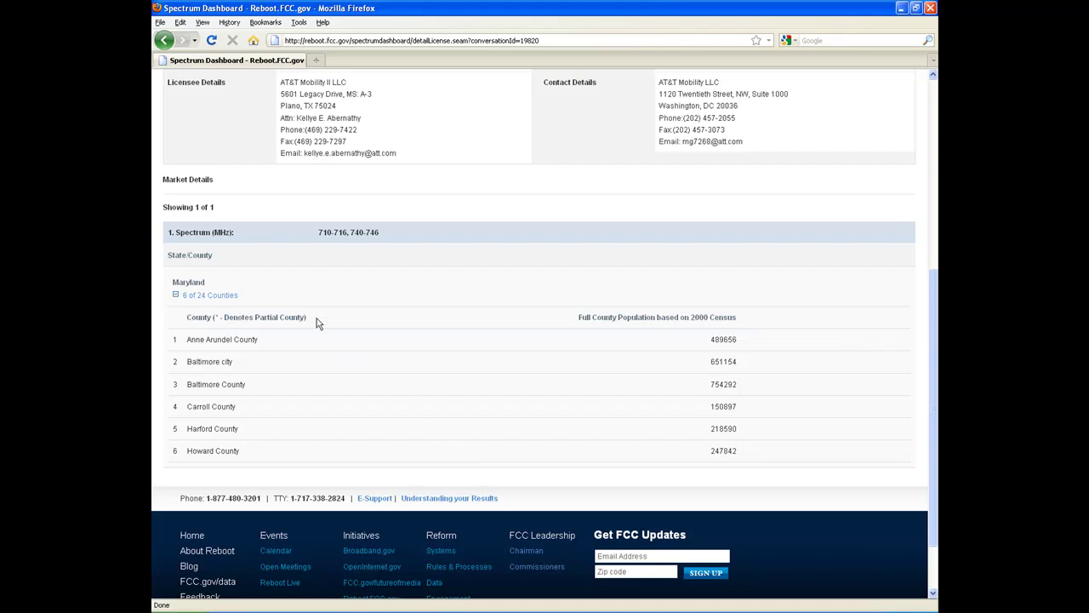
scroll(332, 332, "up", 4)
scroll(334, 331, "up", 3)
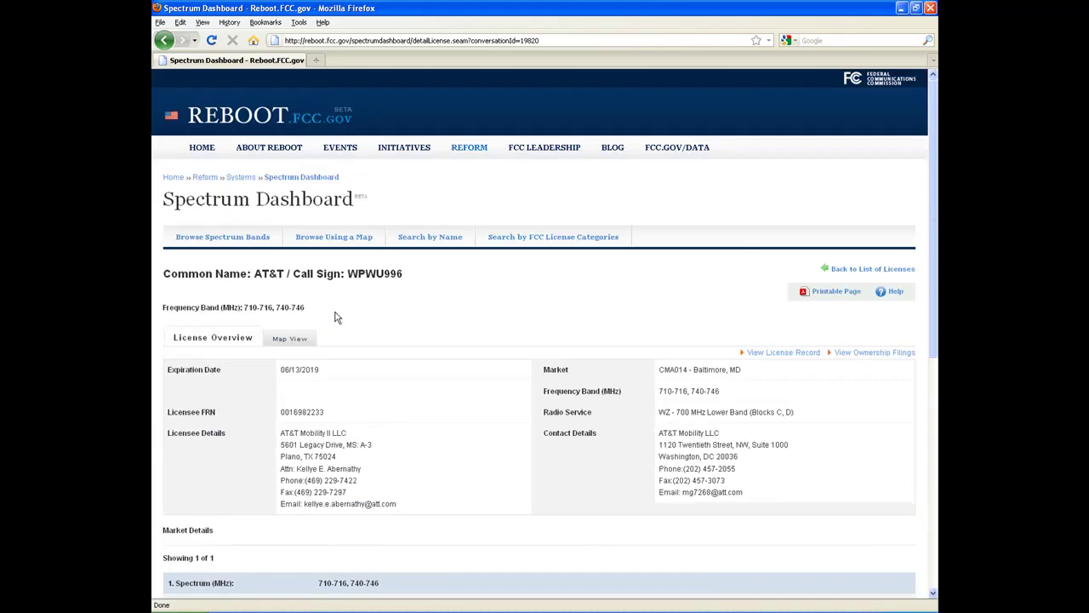
- Show WPWU996's shaded Baltimore-area coverage in the license's Map View
left_click(294, 339)
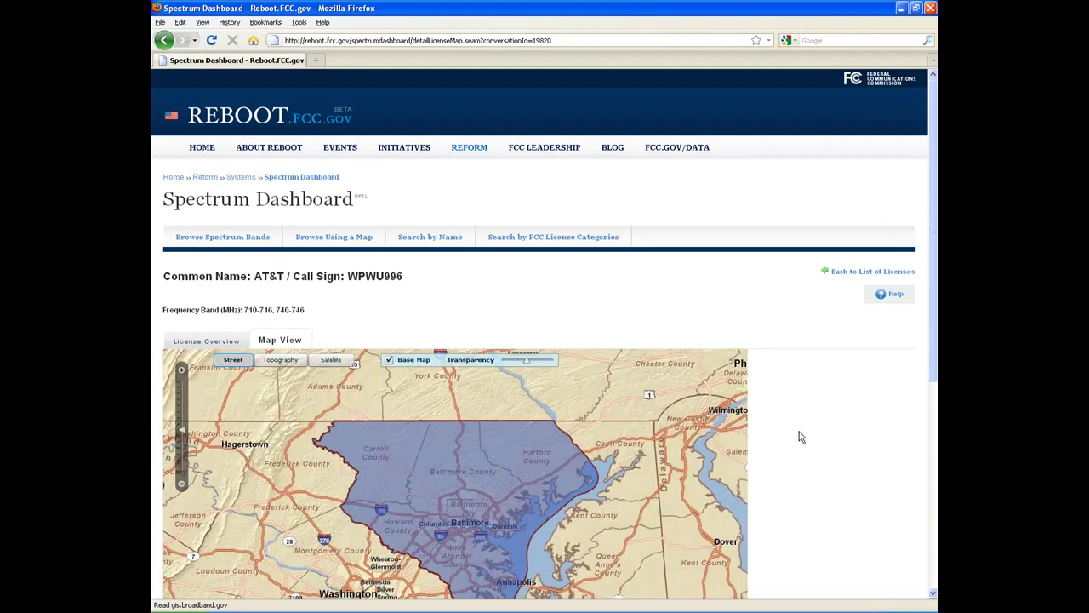
scroll(800, 437, "down", 3)
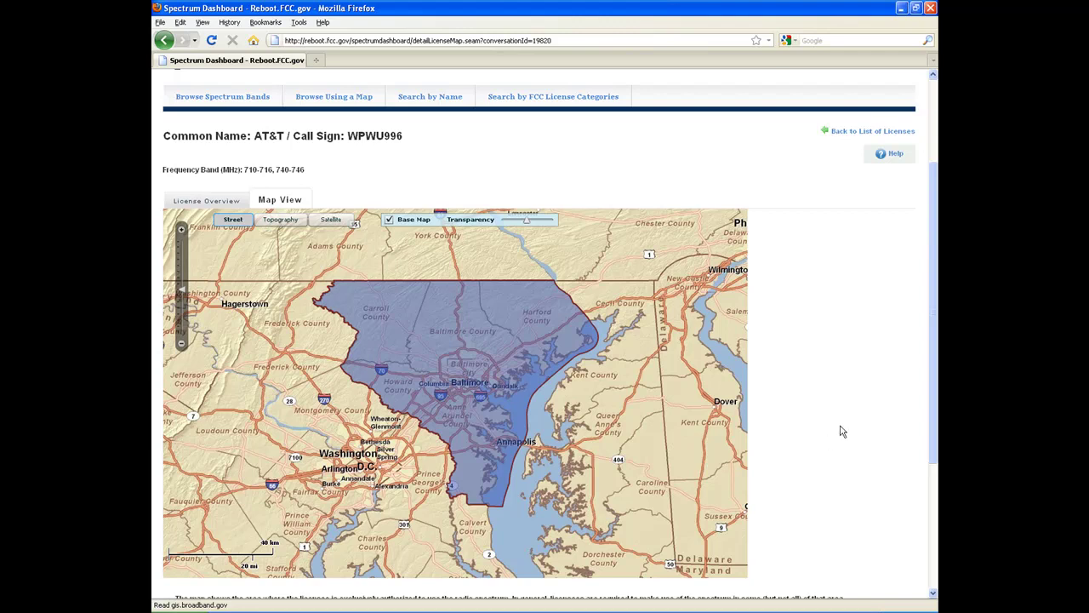
scroll(867, 417, "up", 3)
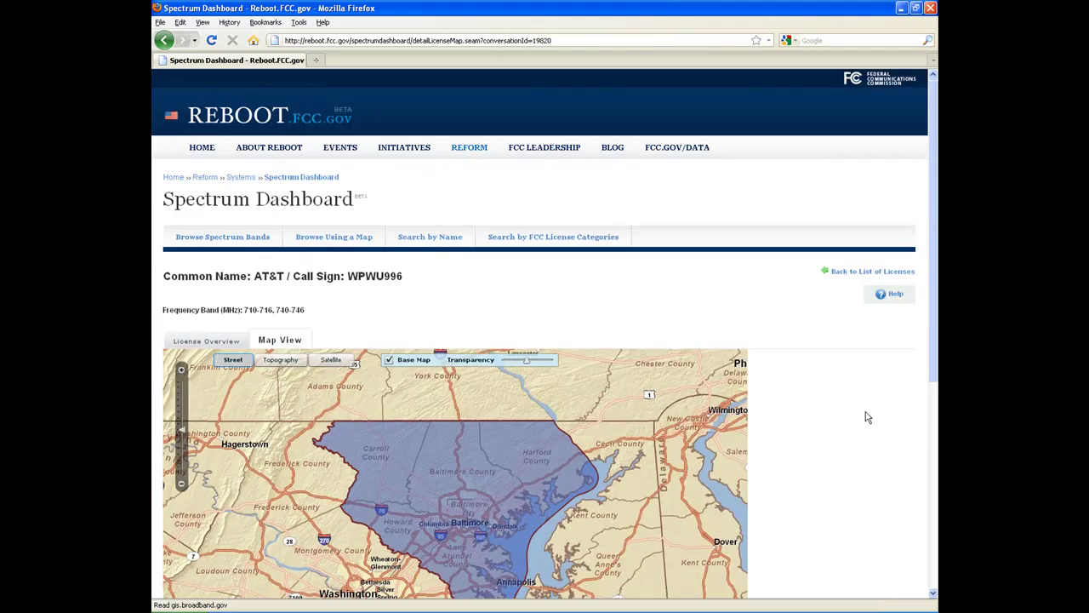